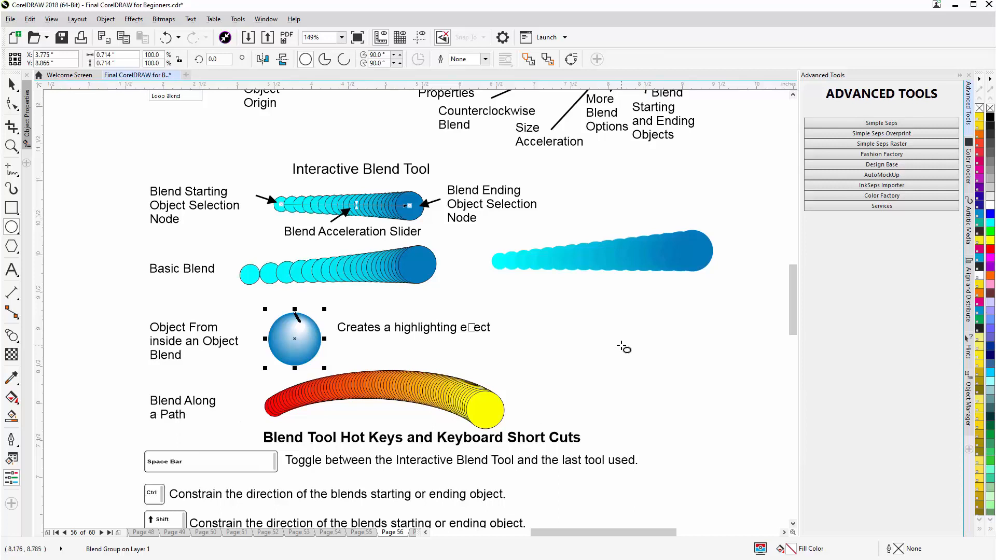
# - Draw a circle about 0.755 in wide beside the highlighting example and fill it with the sampled blue, R12 G126 B189
pyautogui.moveTo(622, 345); pyautogui.dragTo(631, 370)
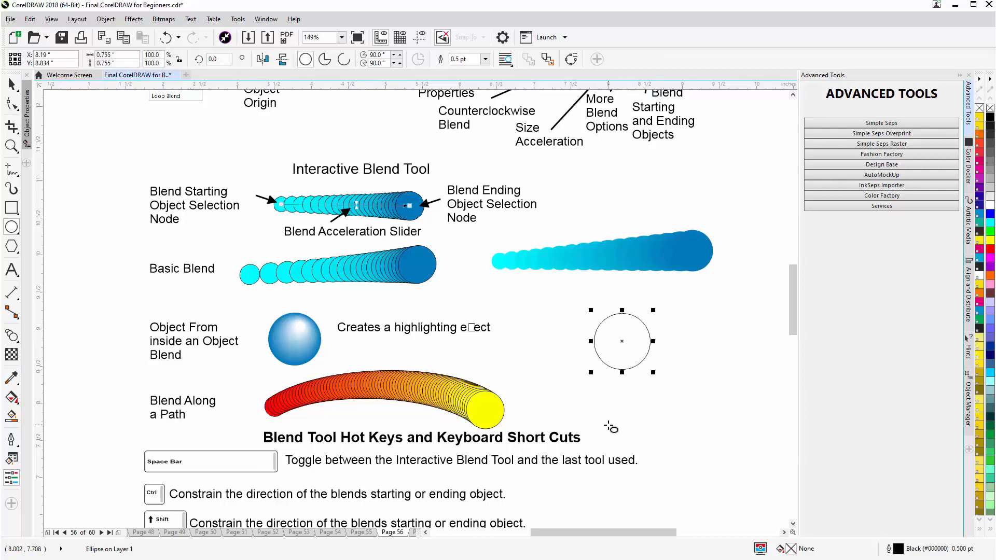
pyautogui.click(12, 383)
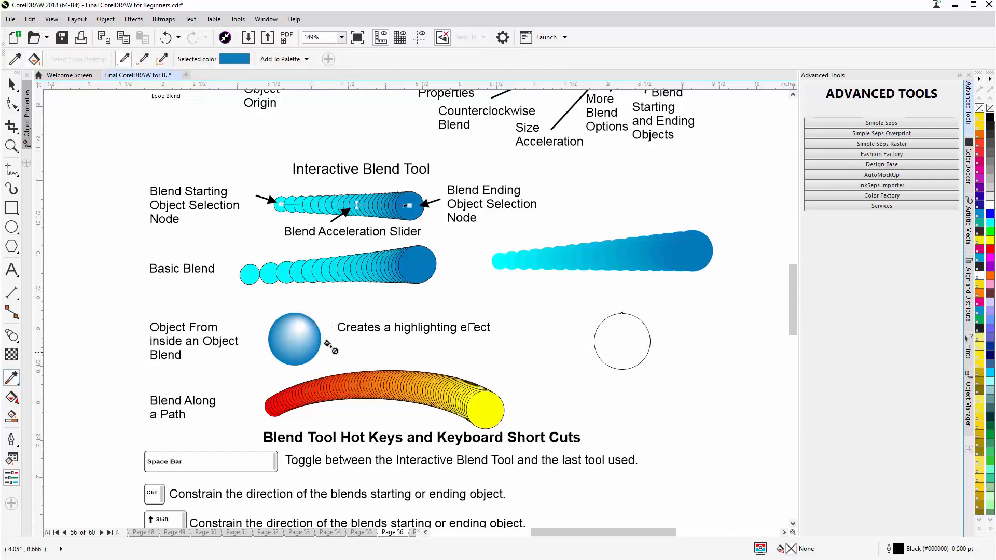
pyautogui.click(622, 336)
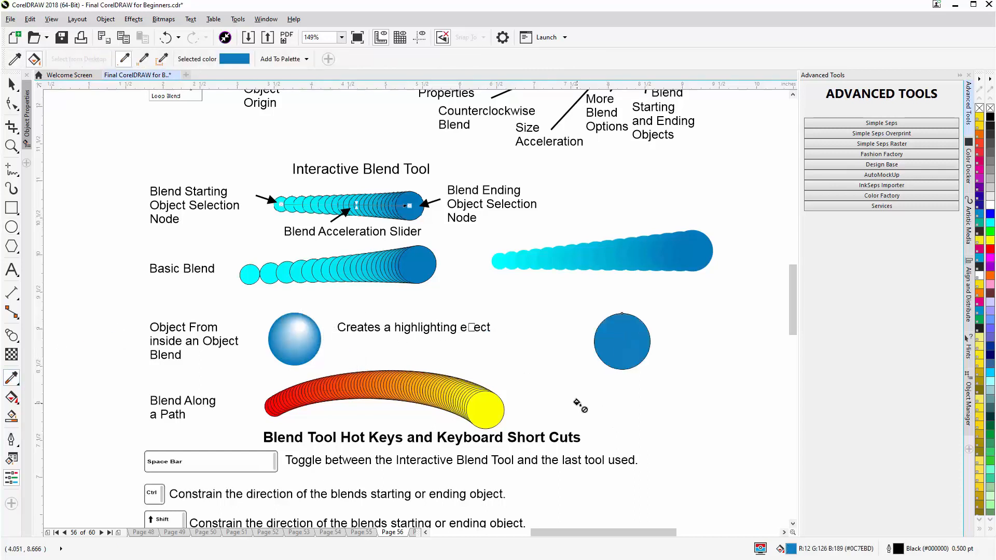
# - Draw a circle about 0.154 in wide inside the upper part of the blue circle and fill it with white
pyautogui.click(12, 227)
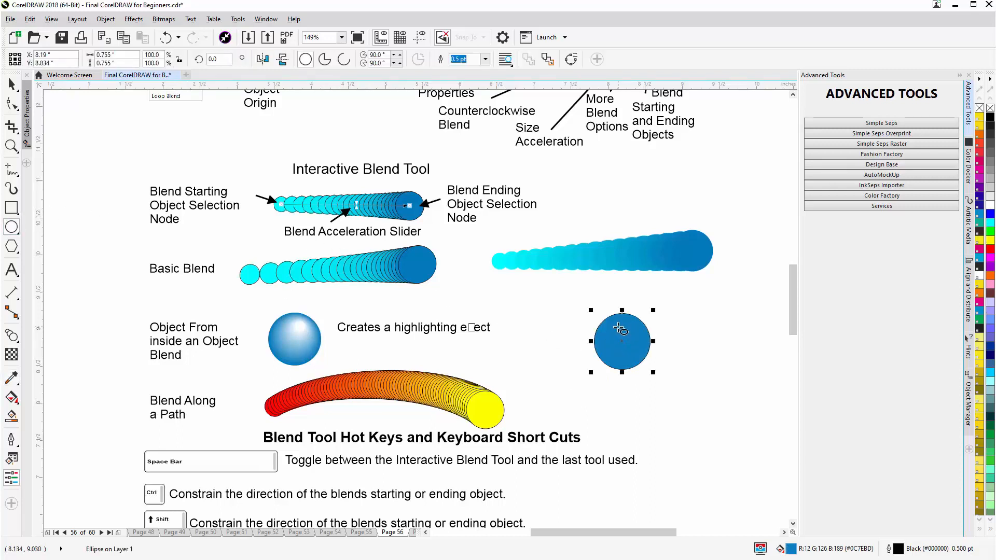
pyautogui.moveTo(622, 329); pyautogui.dragTo(624, 336)
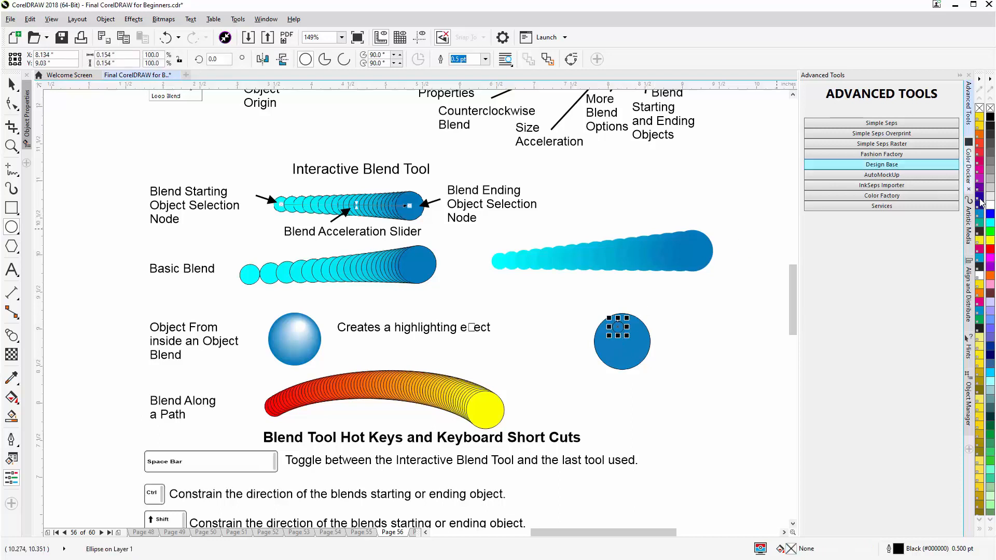
pyautogui.click(991, 205)
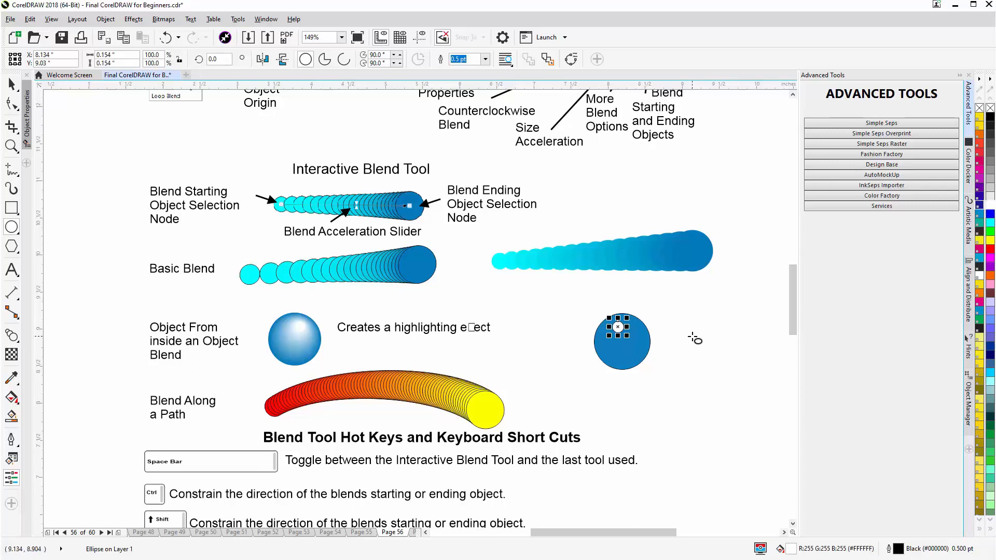
# - Remove the outlines from both the blue circle and the small white circle
pyautogui.press('space')
pyautogui.moveTo(691, 297); pyautogui.dragTo(563, 401)
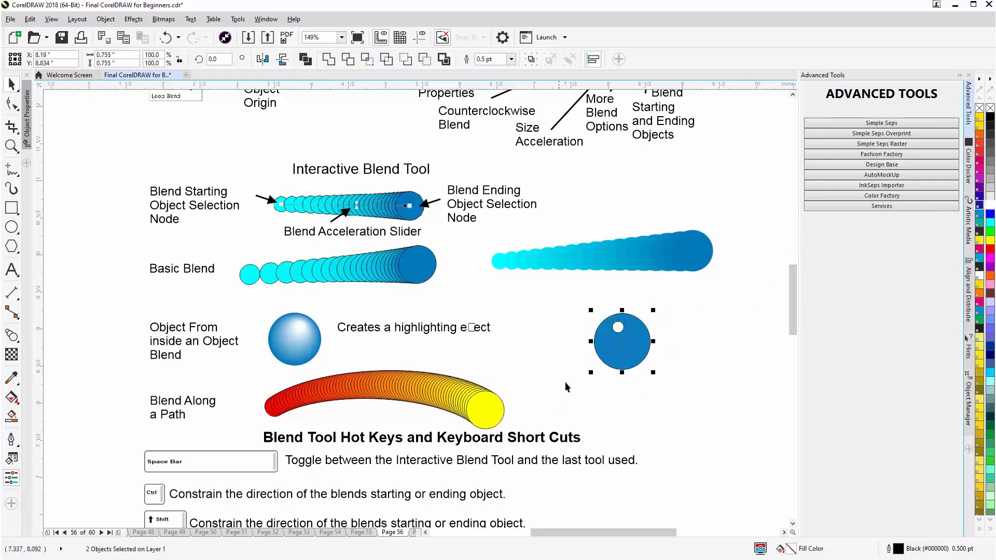
pyautogui.rightClick(978, 109)
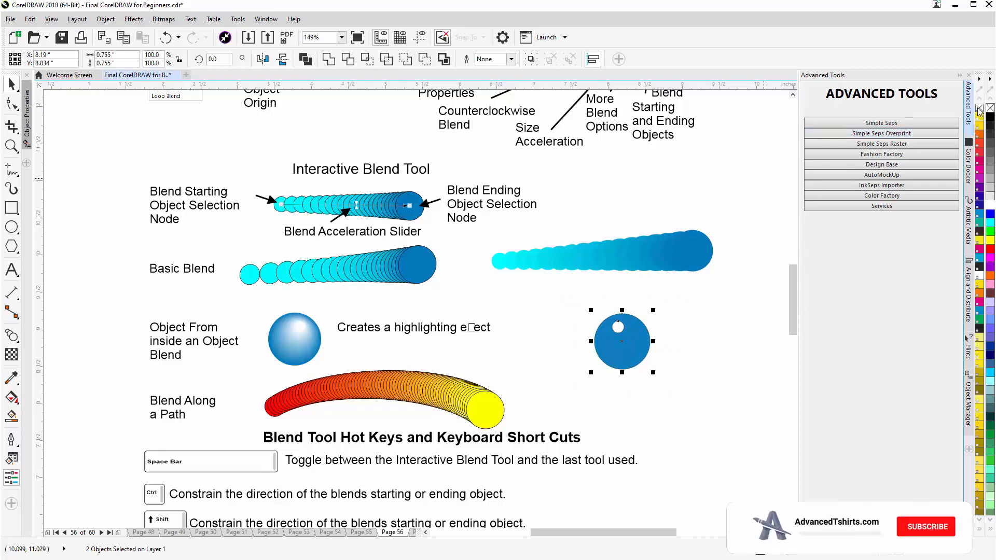
pyautogui.click(683, 309)
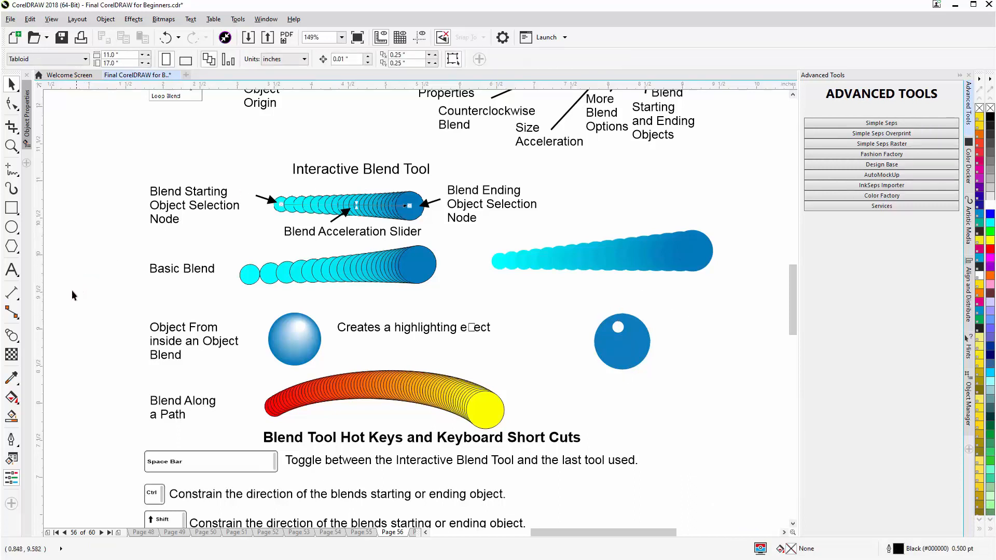
# - Blend the small white circle into the large blue circle to create a highlight effect
pyautogui.click(621, 329)
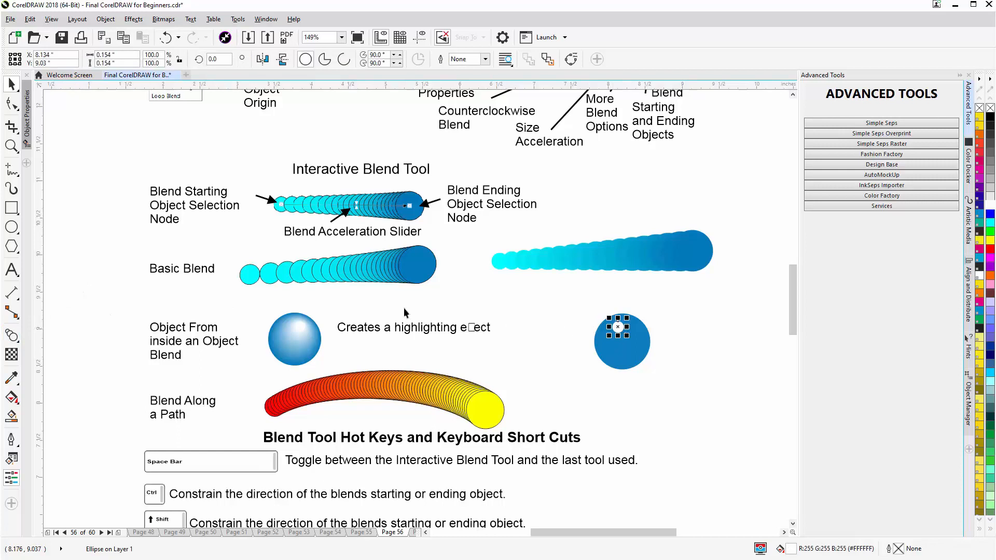
pyautogui.click(12, 336)
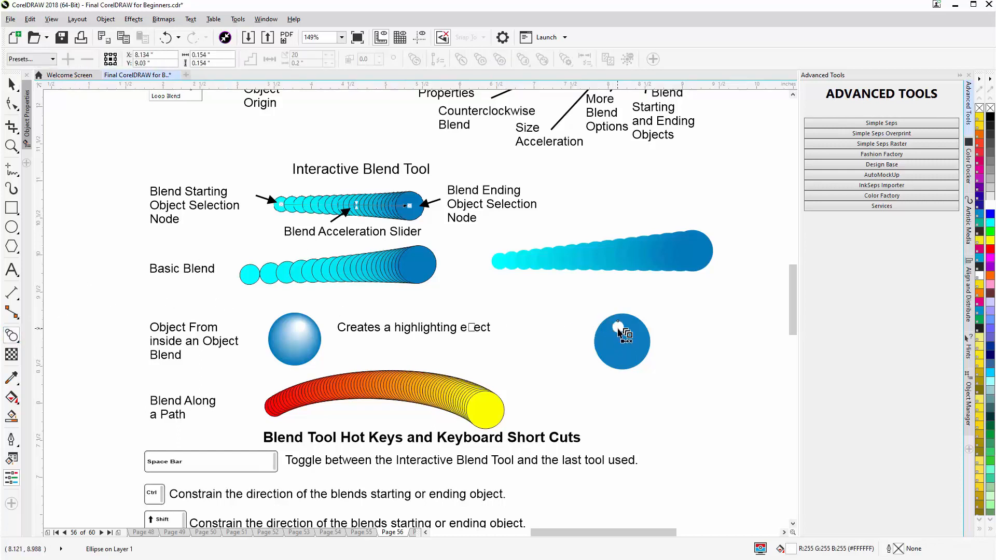
pyautogui.moveTo(617, 326); pyautogui.dragTo(628, 352)
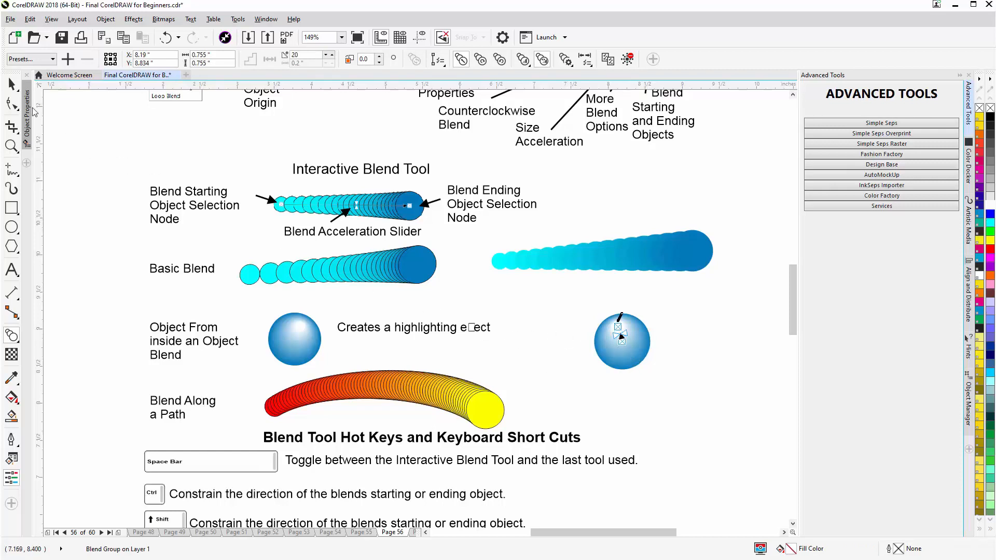
pyautogui.click(11, 83)
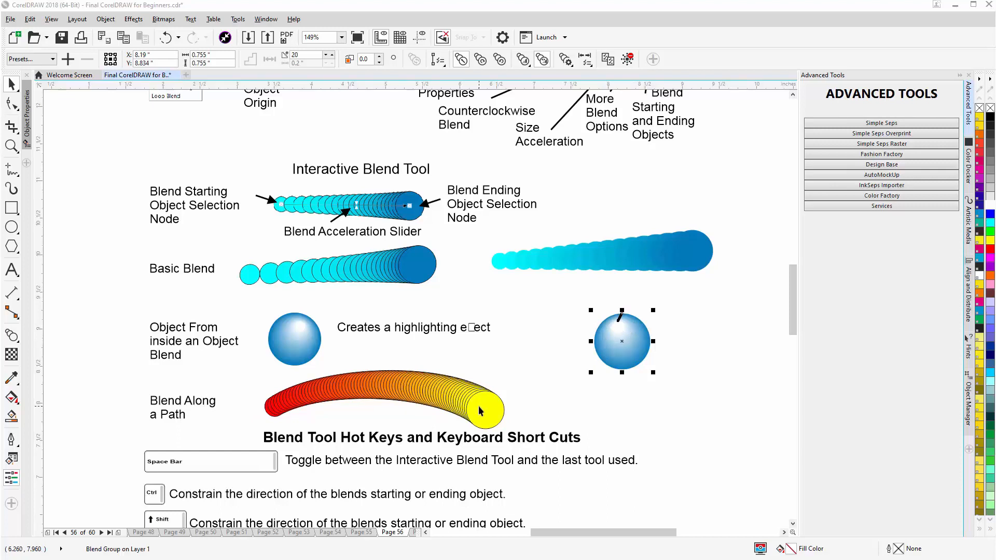
# - Examine the blend controls of the red-to-yellow Blend Along a Path example
pyautogui.click(437, 396)
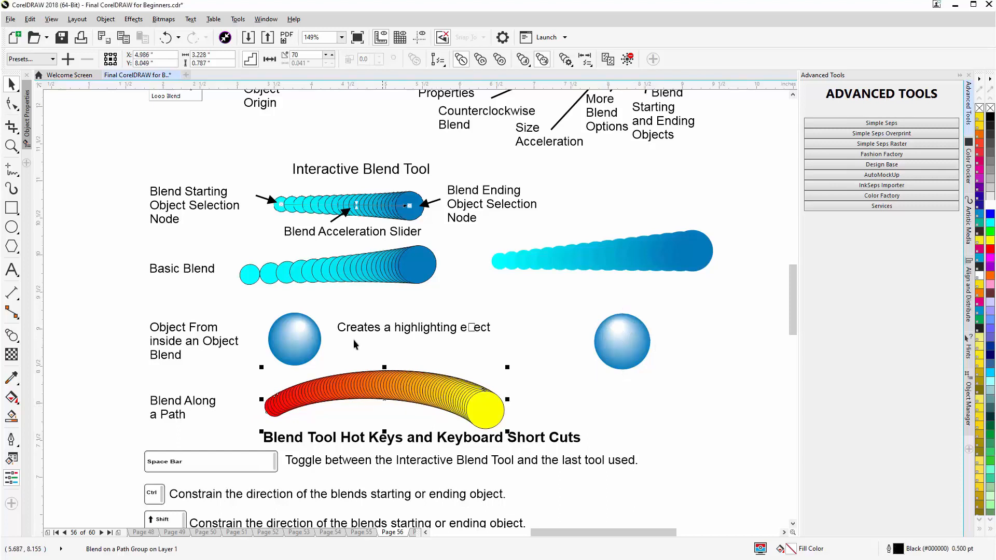
pyautogui.click(11, 336)
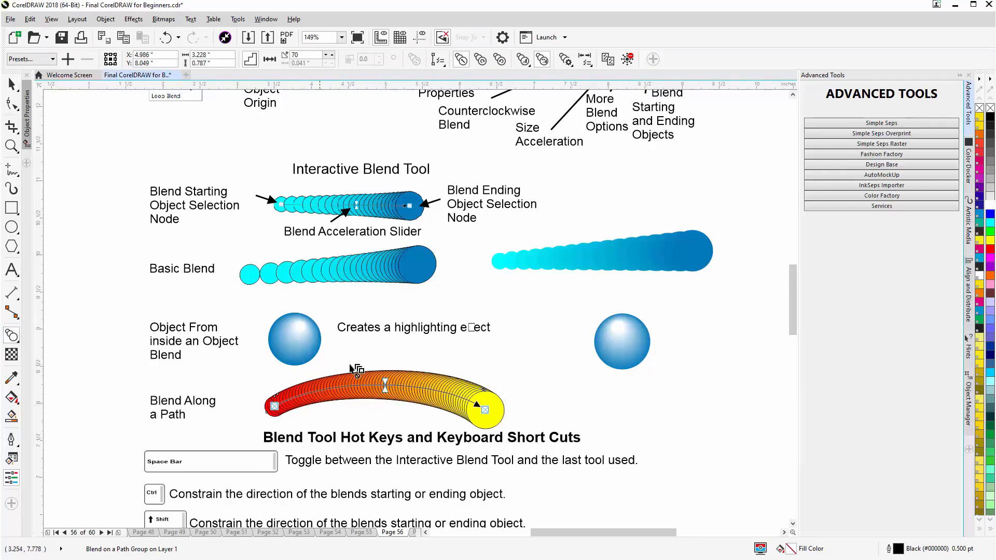
# - Delete the arc carrying the blended stars above the right-hand Soccer Champs logo, along with its intermediate stars
pyautogui.moveTo(796, 294); pyautogui.dragTo(790, 347)
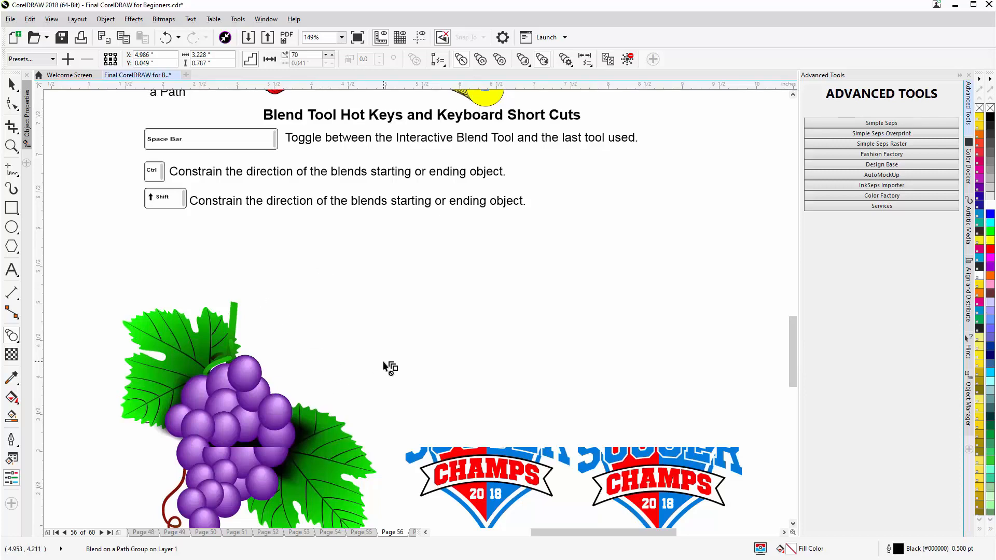
pyautogui.press('F3')
pyautogui.scroll(1, 512, 305)
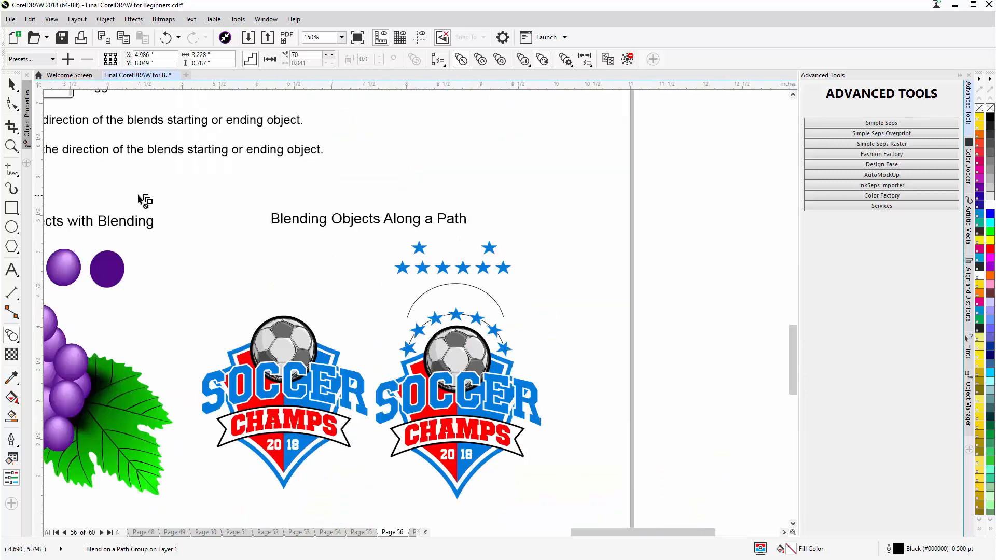
pyautogui.click(11, 84)
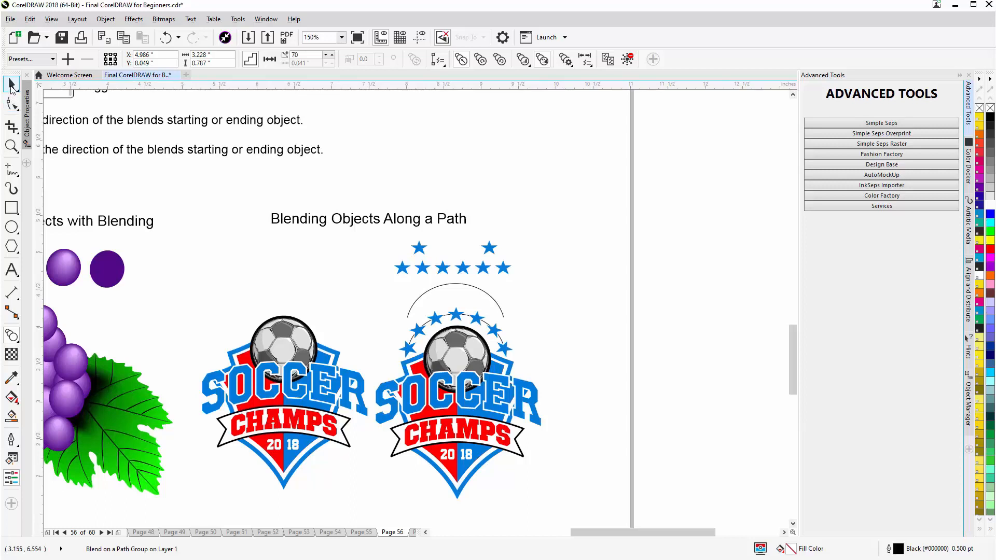
pyautogui.keyDown('ctrl'); pyautogui.click(456, 317); pyautogui.keyUp('ctrl')
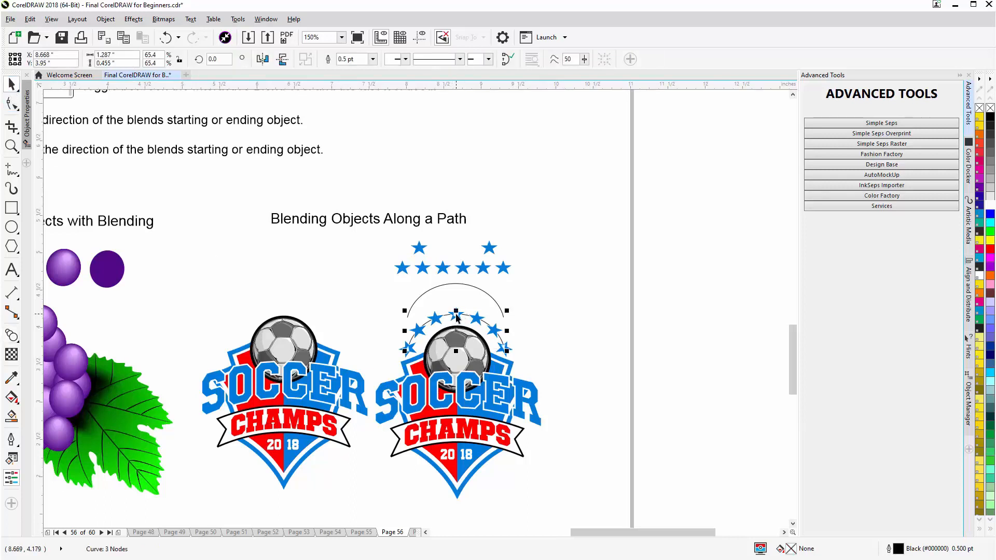
pyautogui.click(12, 336)
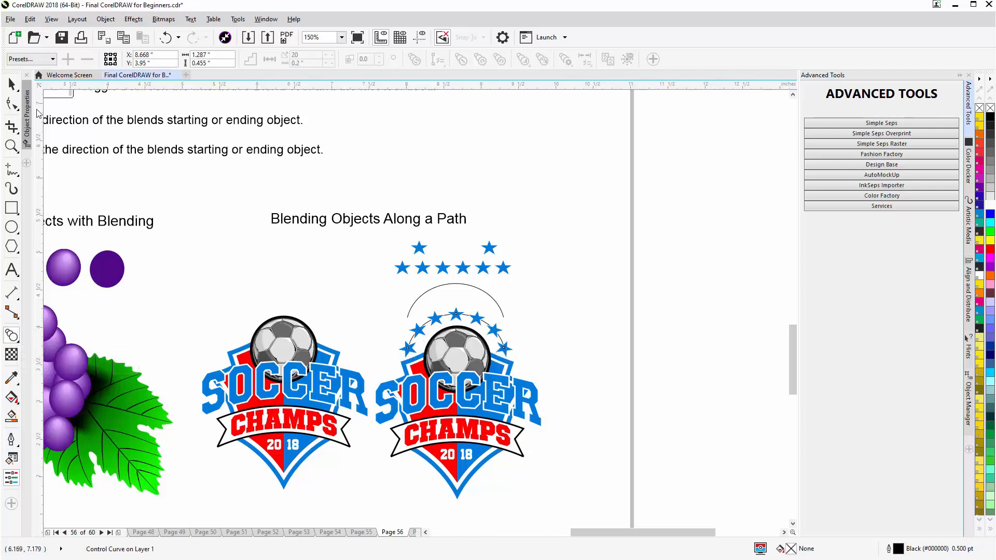
pyautogui.click(12, 84)
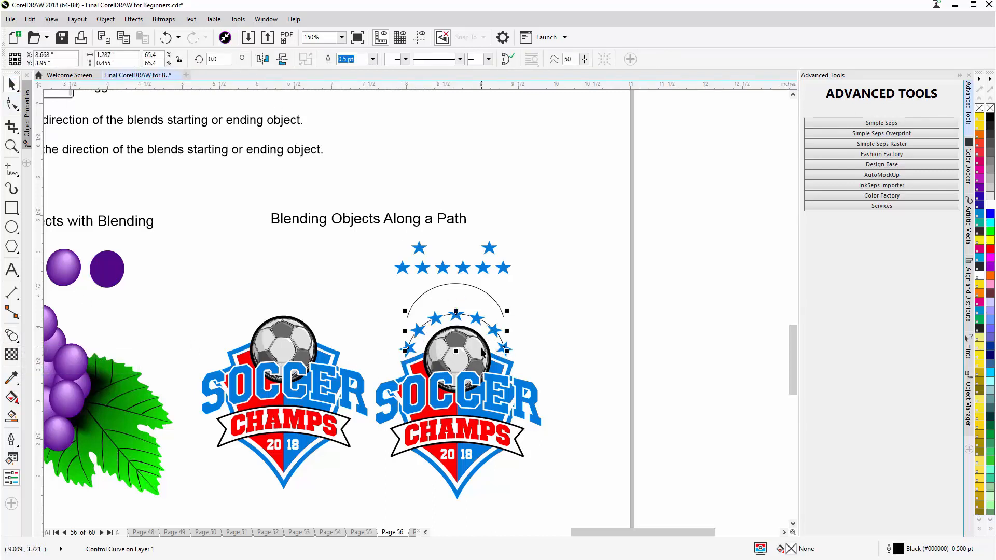
pyautogui.press('Delete')
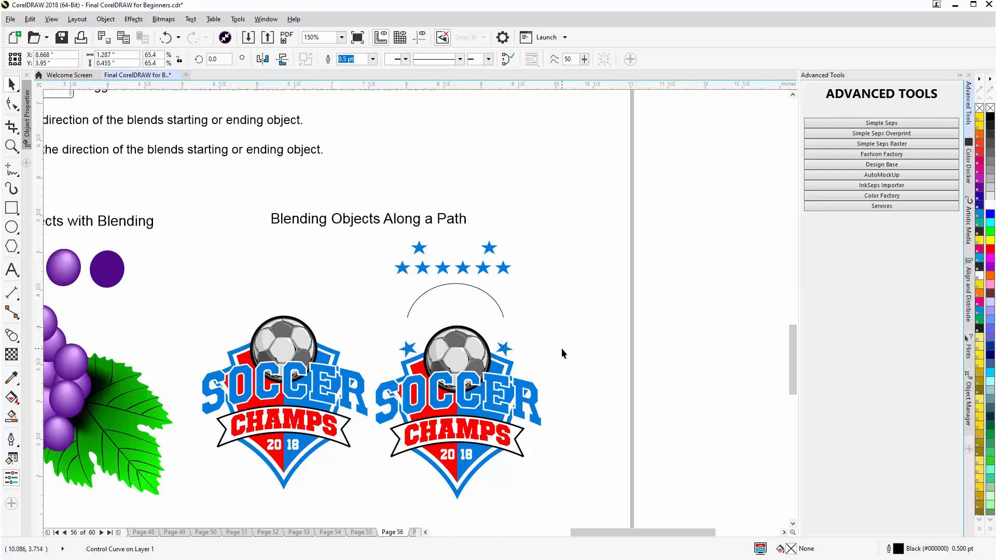
# - Delete the two leftover end stars on either side of the right-hand logo's soccer ball
pyautogui.click(505, 349)
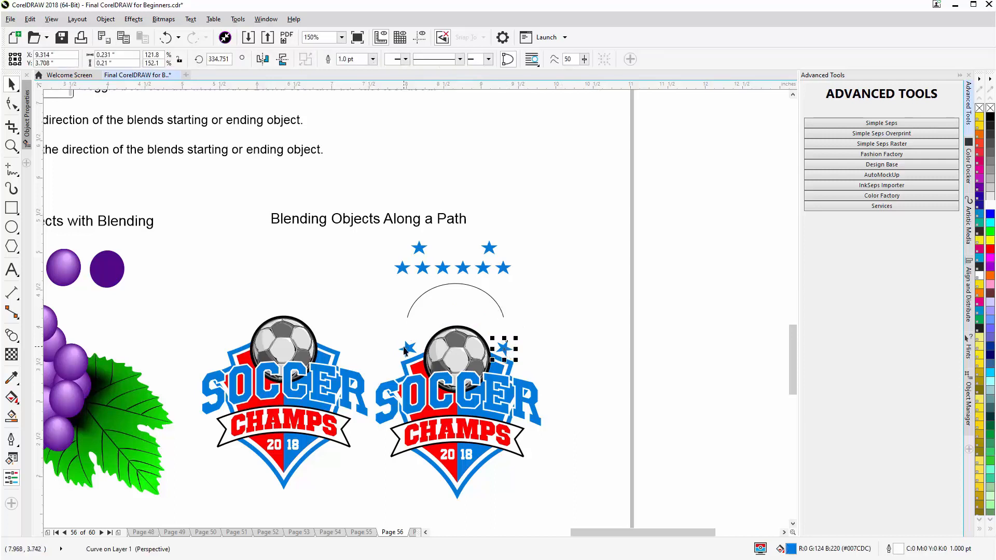
pyautogui.click(407, 347)
pyautogui.press('Delete')
pyautogui.click(506, 348)
pyautogui.press('Delete')
# - Move the remaining arc down about 0.32 in so it curves closely over the right-hand logo's soccer ball
pyautogui.click(497, 307)
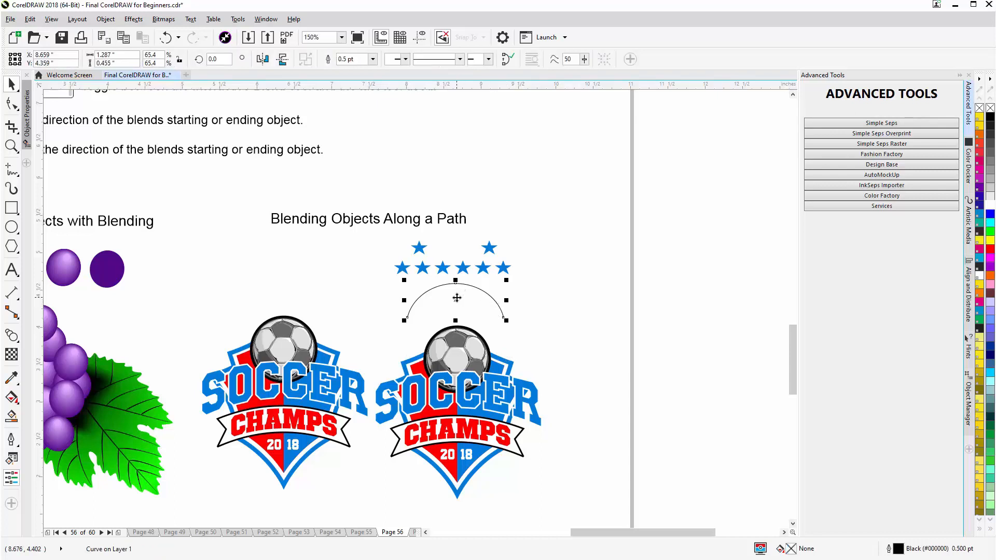
pyautogui.moveTo(455, 297); pyautogui.dragTo(456, 328)
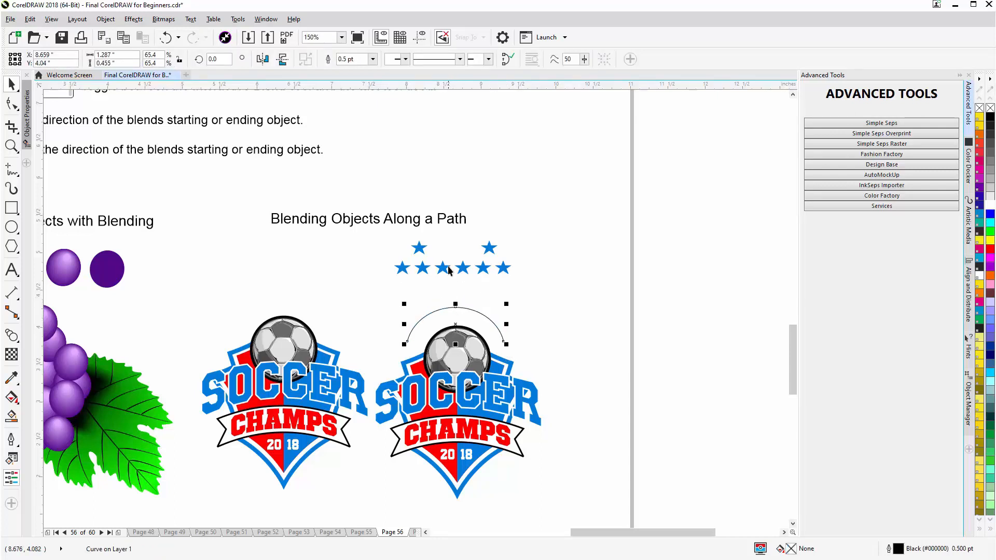
# - Examine the blend controls of the existing row of six stars
pyautogui.click(447, 269)
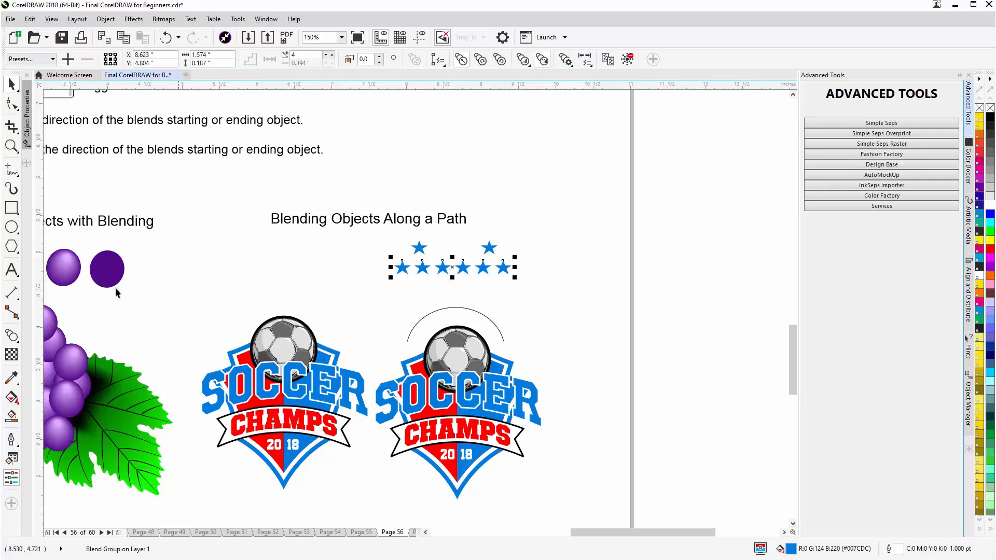
pyautogui.click(11, 336)
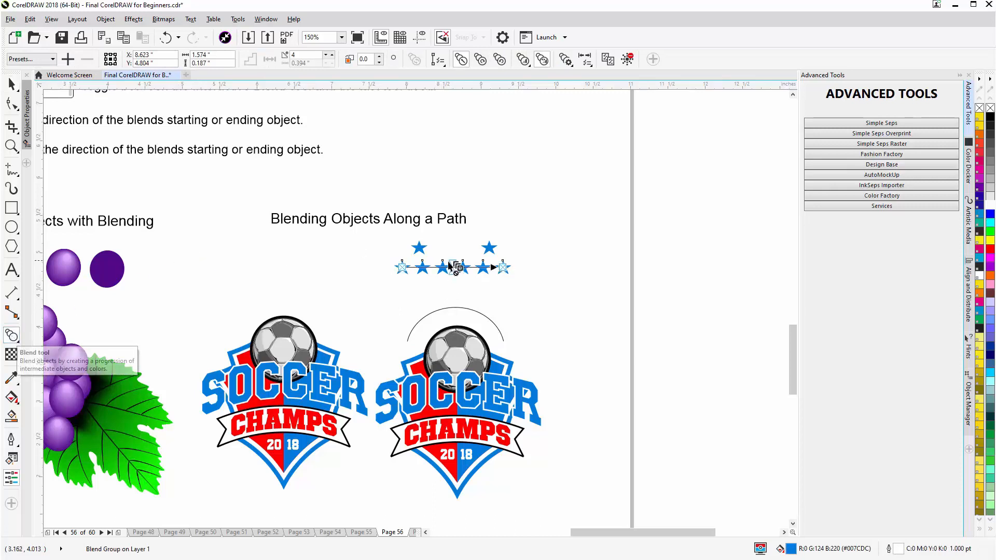
pyautogui.click(12, 83)
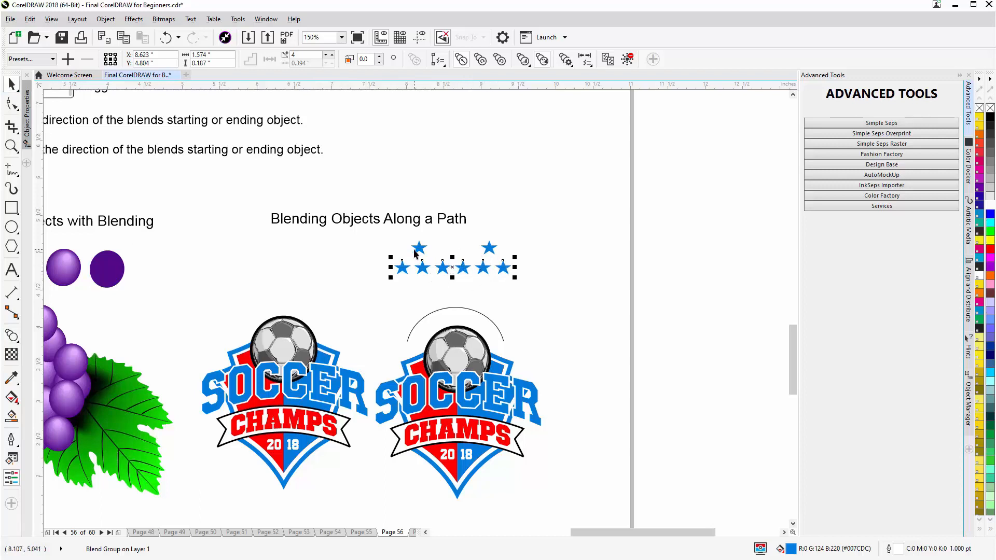
pyautogui.click(431, 294)
# - Blend the two separate stars above the star row into each other using 4 intermediate steps
pyautogui.click(419, 247)
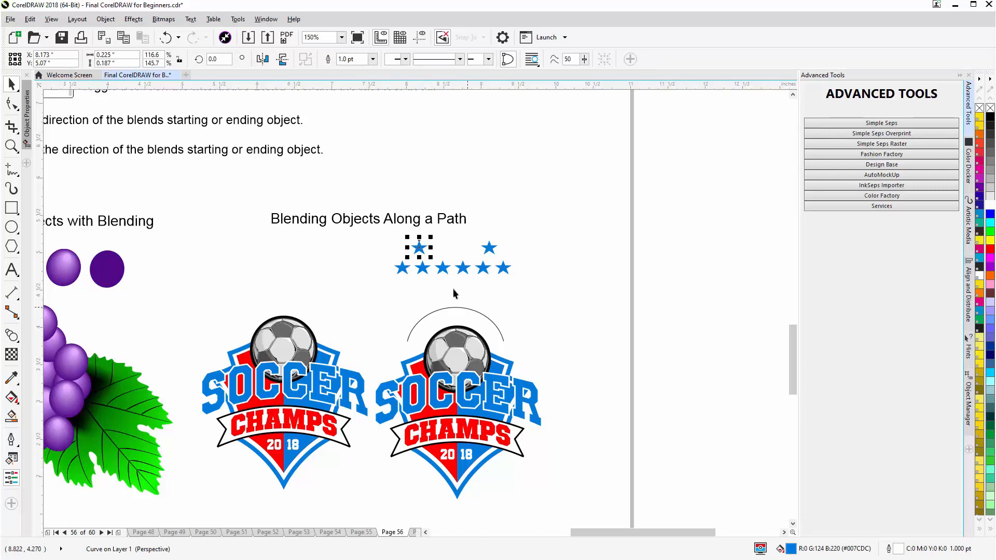
pyautogui.click(11, 336)
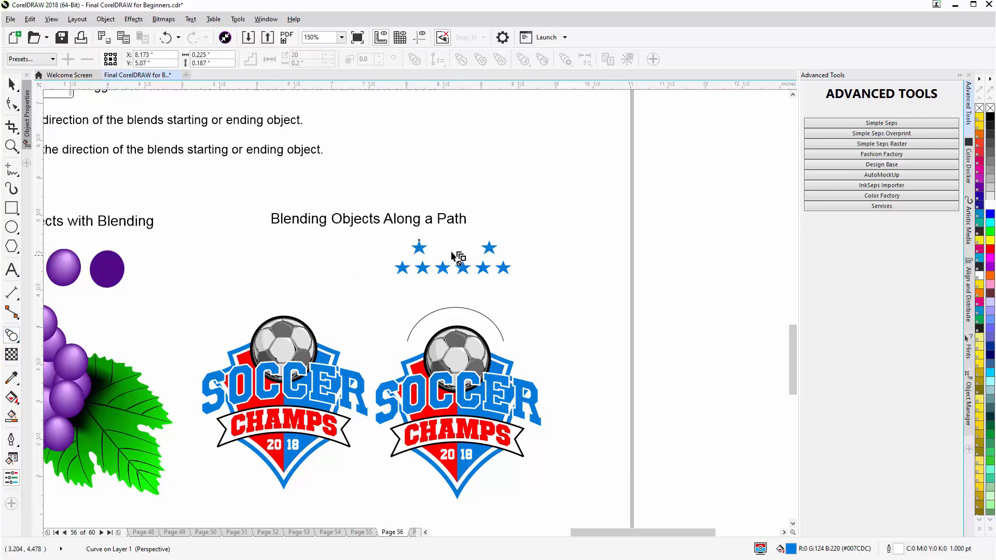
pyautogui.moveTo(420, 248); pyautogui.dragTo(488, 249)
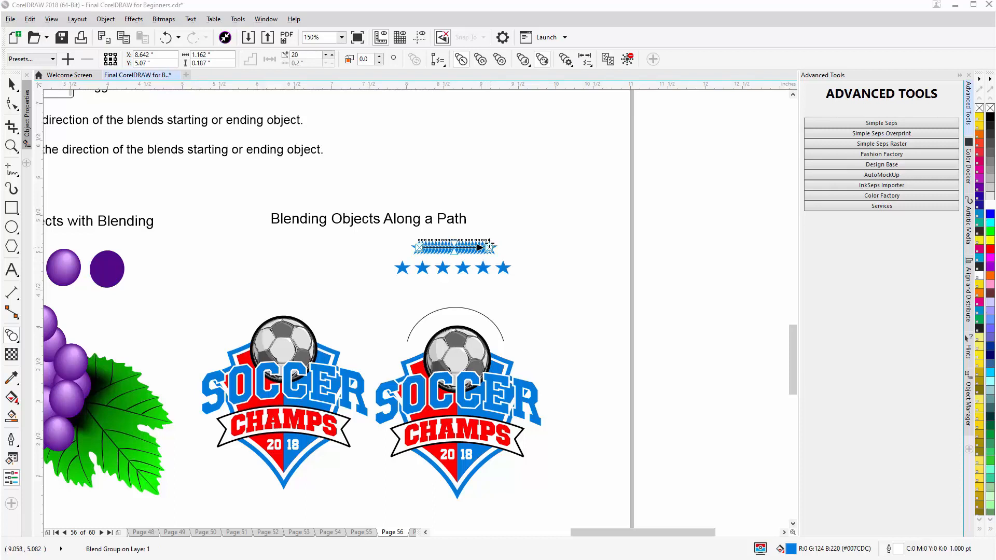
pyautogui.moveTo(299, 55); pyautogui.dragTo(283, 54)
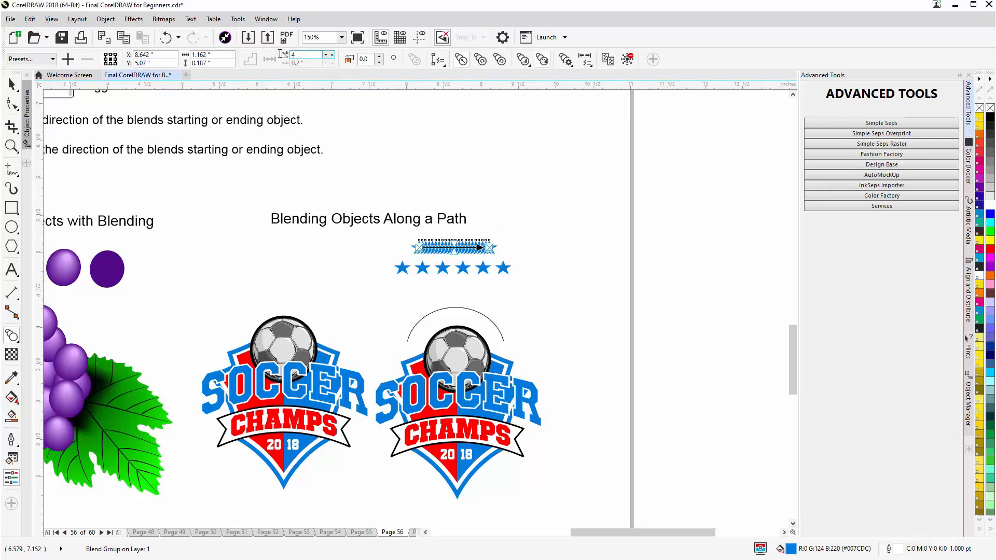
pyautogui.write('4')
pyautogui.press('Return')
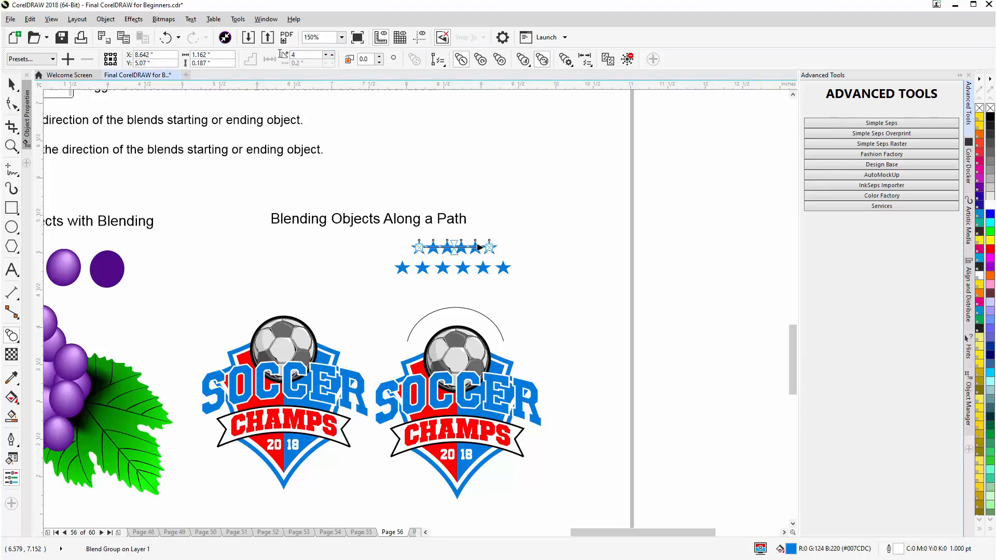
# - Attach the new six-star blend to the arc over the right-hand logo's soccer ball and spread it along the full path
pyautogui.click(444, 66)
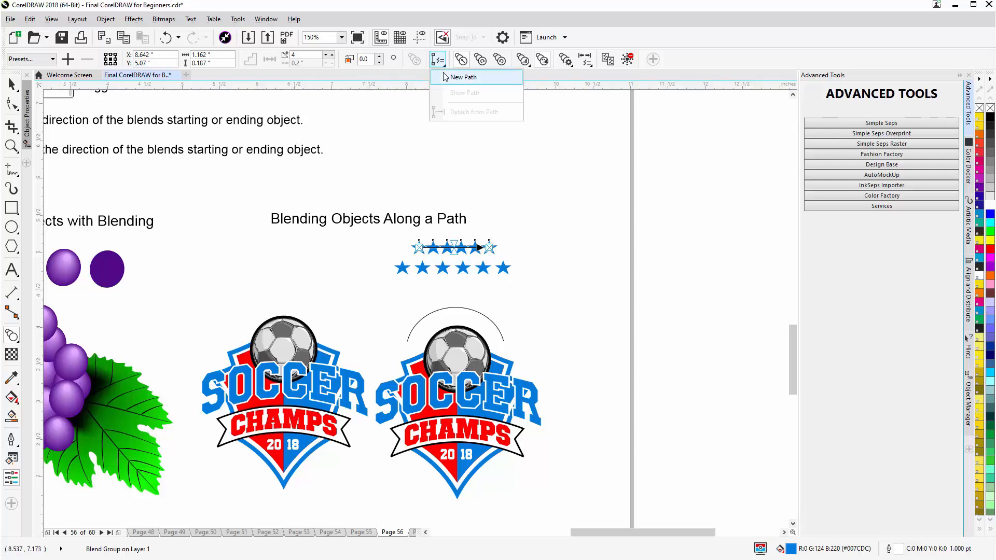
pyautogui.click(461, 77)
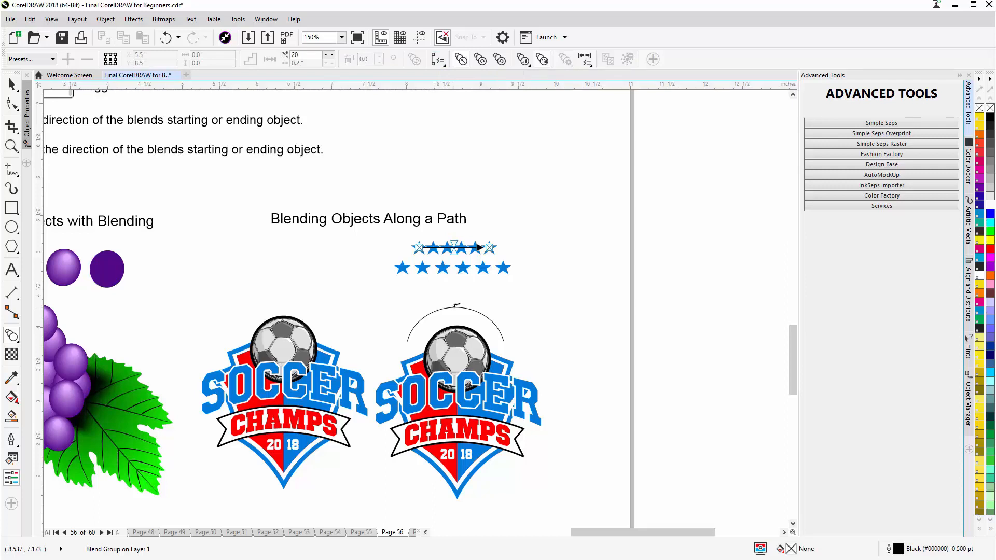
pyautogui.click(456, 306)
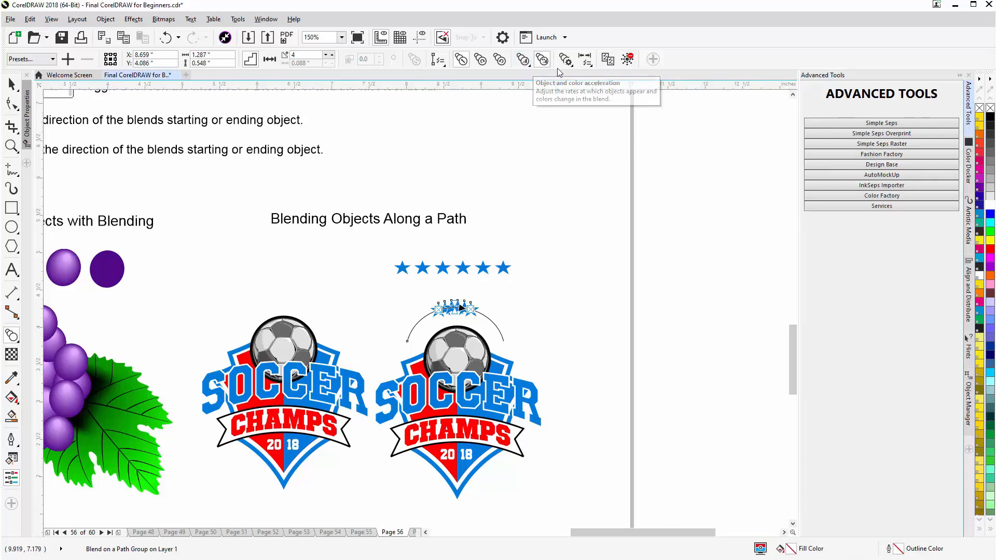
pyautogui.click(572, 66)
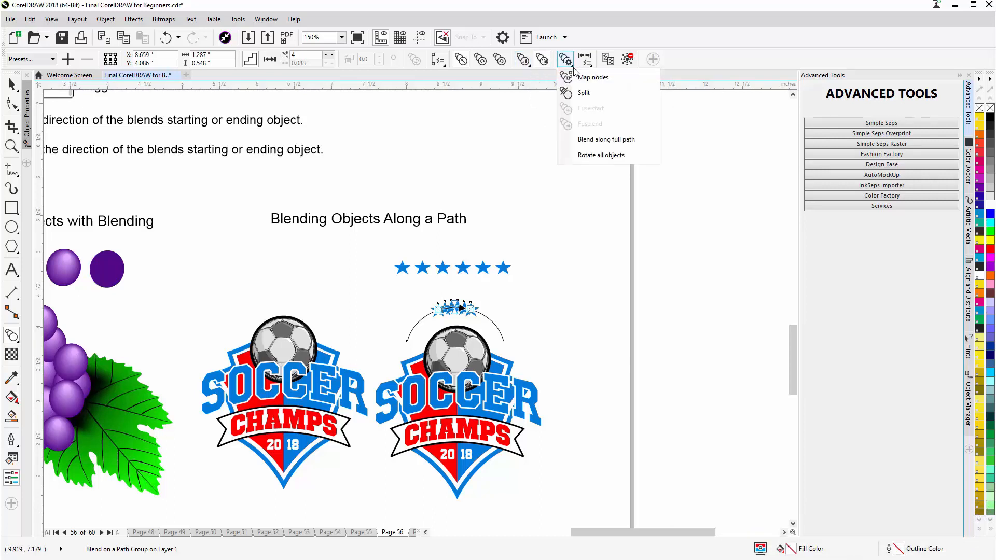
pyautogui.click(586, 140)
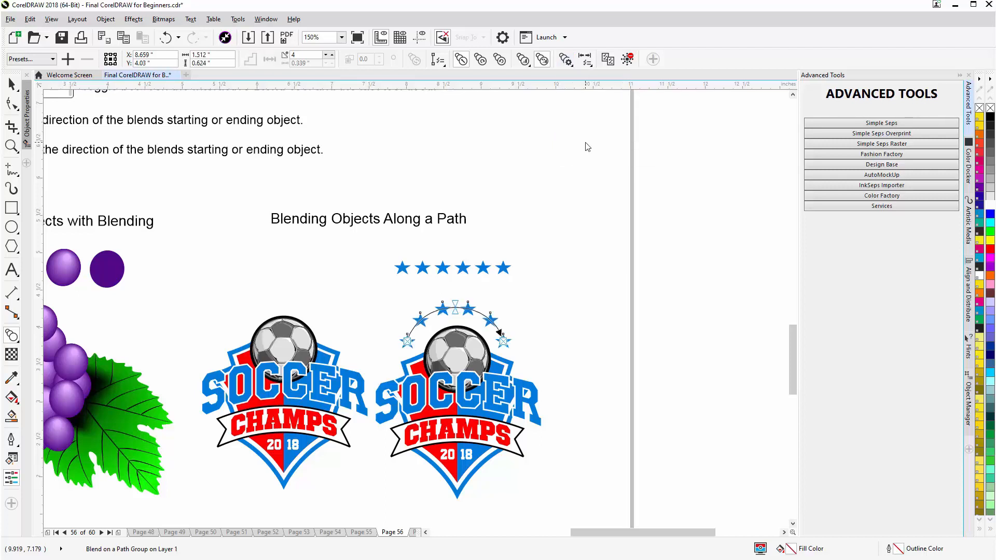
# - Try rotating all the blended stars to follow the arc, and switch the rotation off again
pyautogui.click(572, 66)
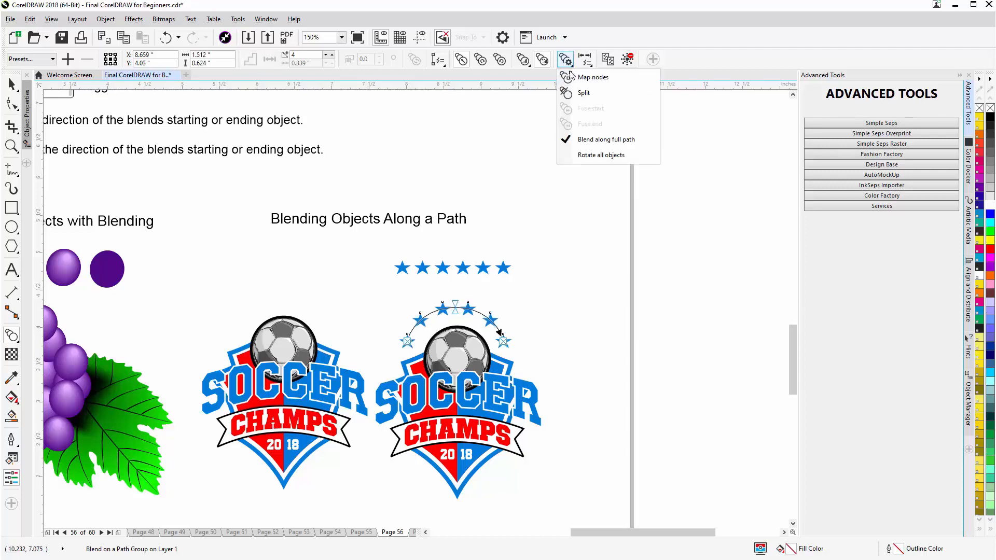
pyautogui.click(581, 155)
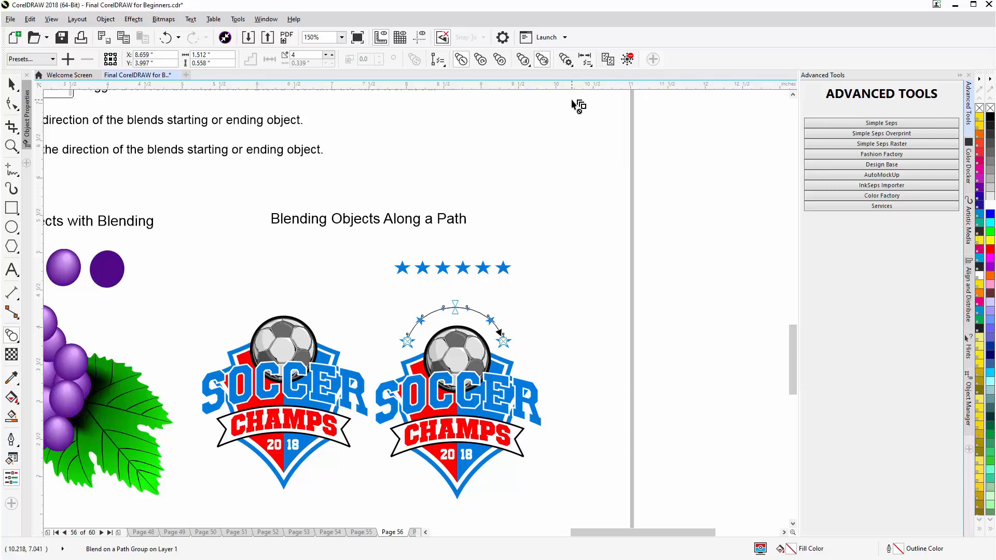
pyautogui.click(566, 59)
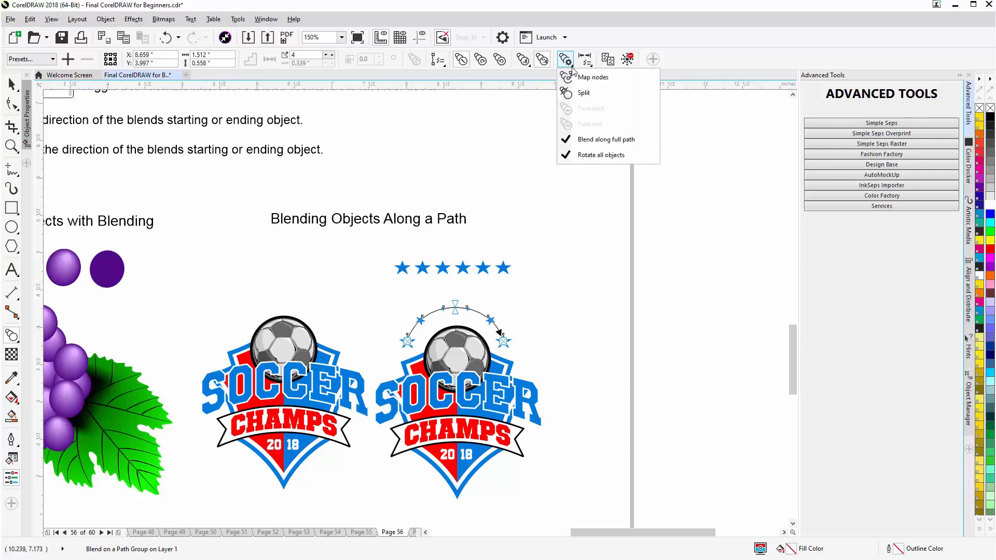
pyautogui.click(575, 155)
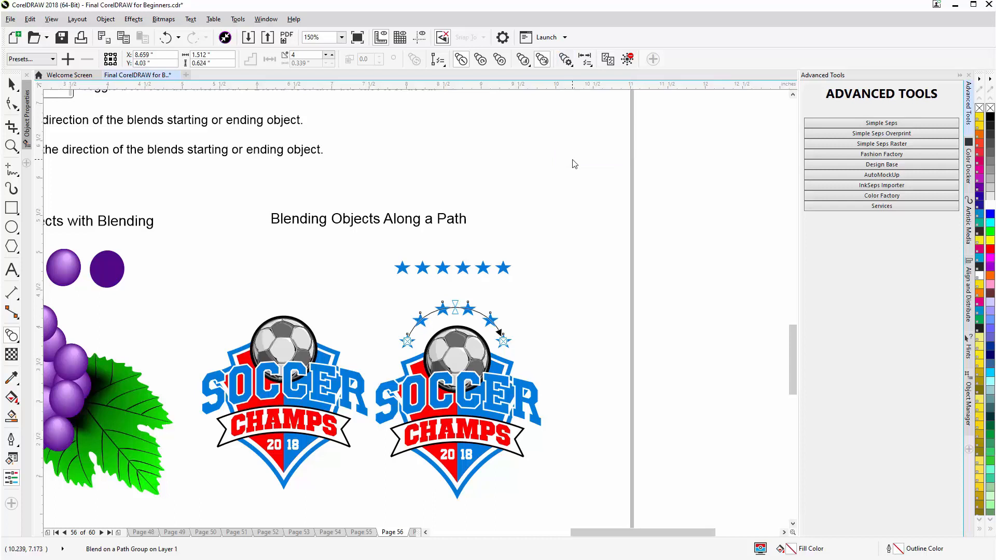
# - Break the star blend apart and delete the arc path, leaving only the stars above the right-hand logo
pyautogui.click(11, 84)
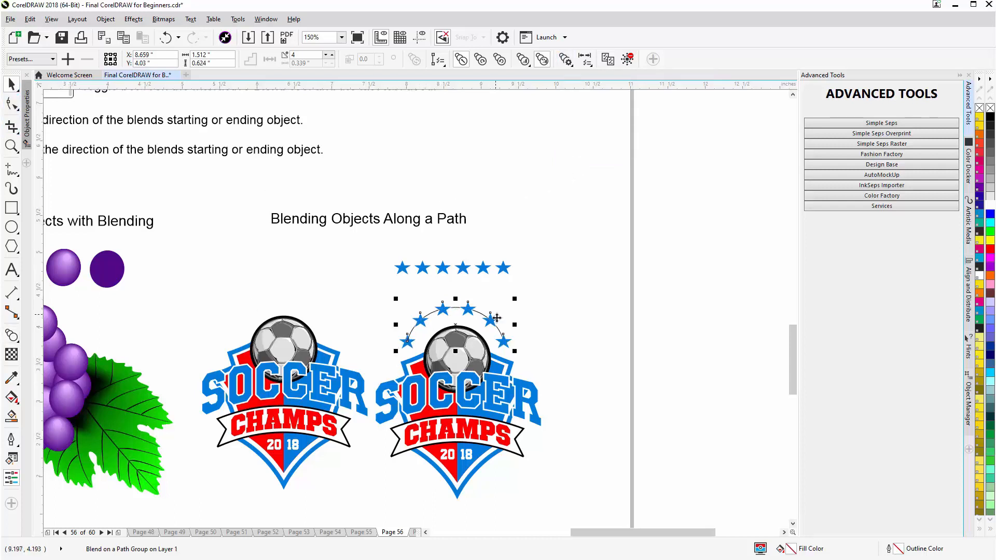
pyautogui.rightClick(466, 312)
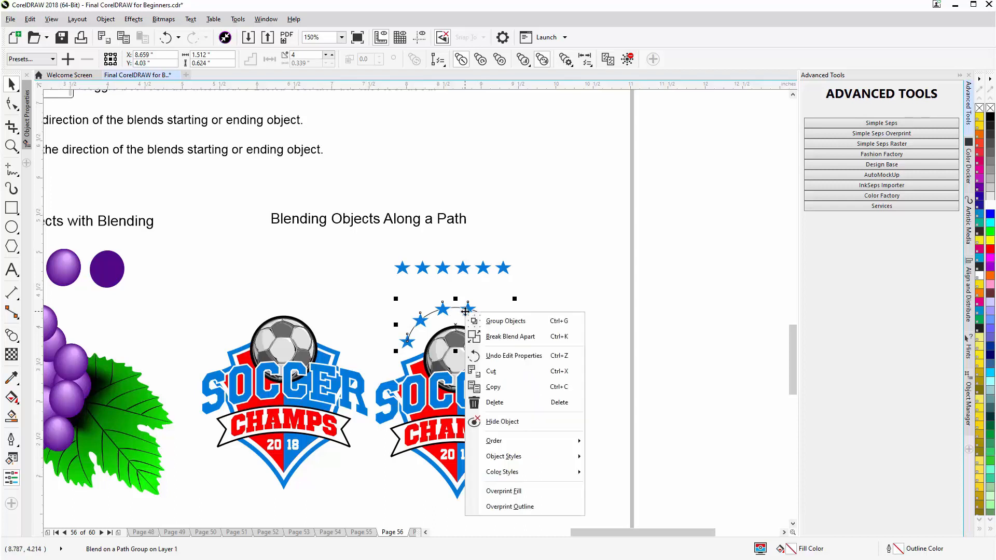
pyautogui.click(506, 337)
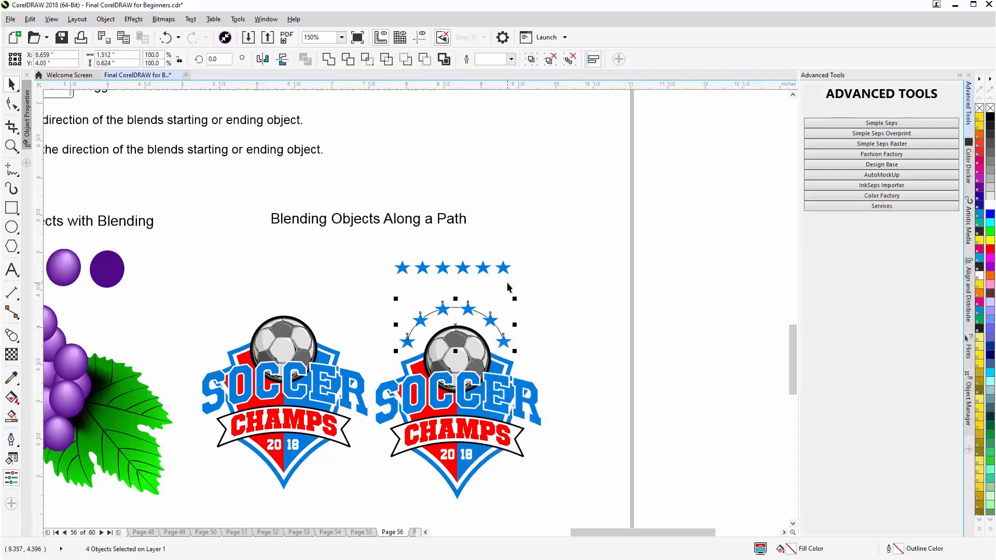
pyautogui.click(507, 286)
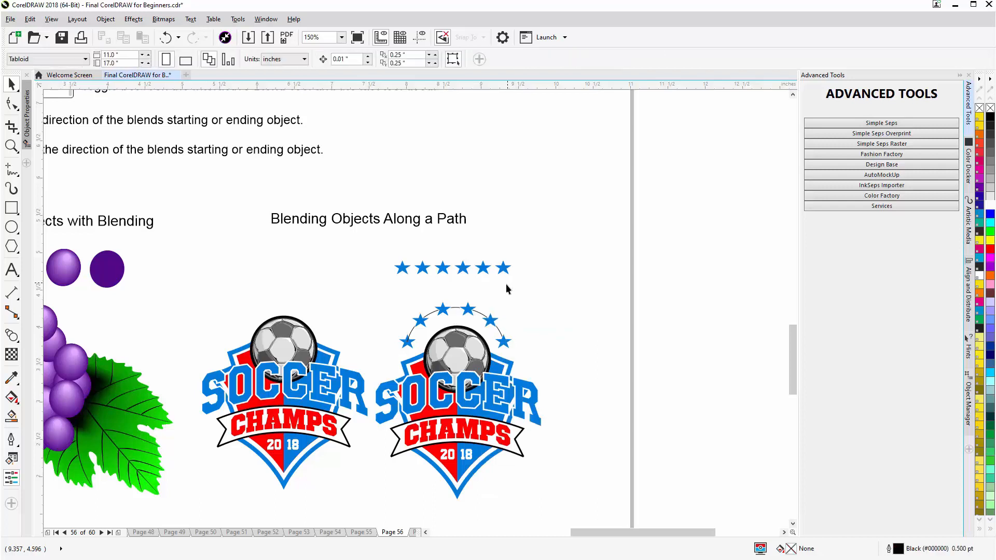
pyautogui.click(481, 315)
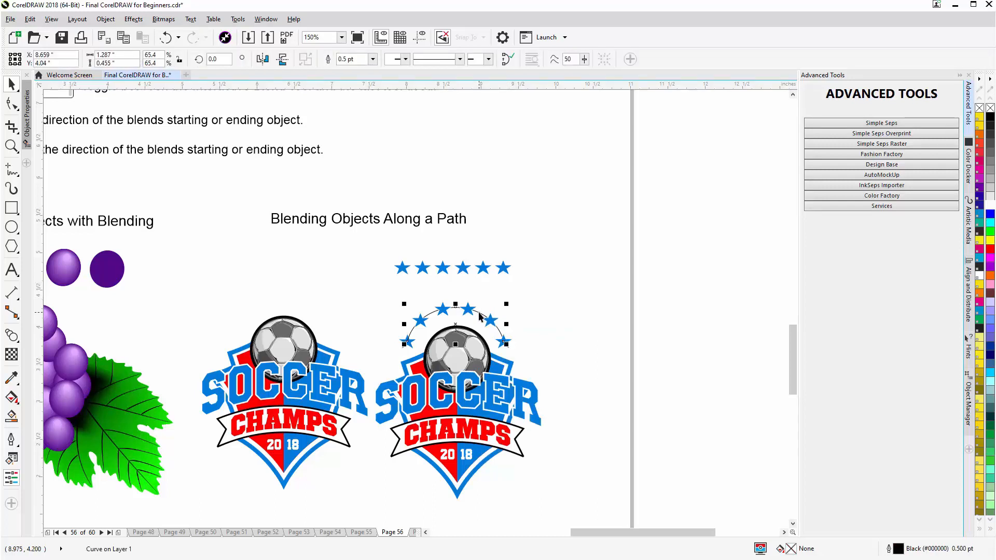
pyautogui.press('Delete')
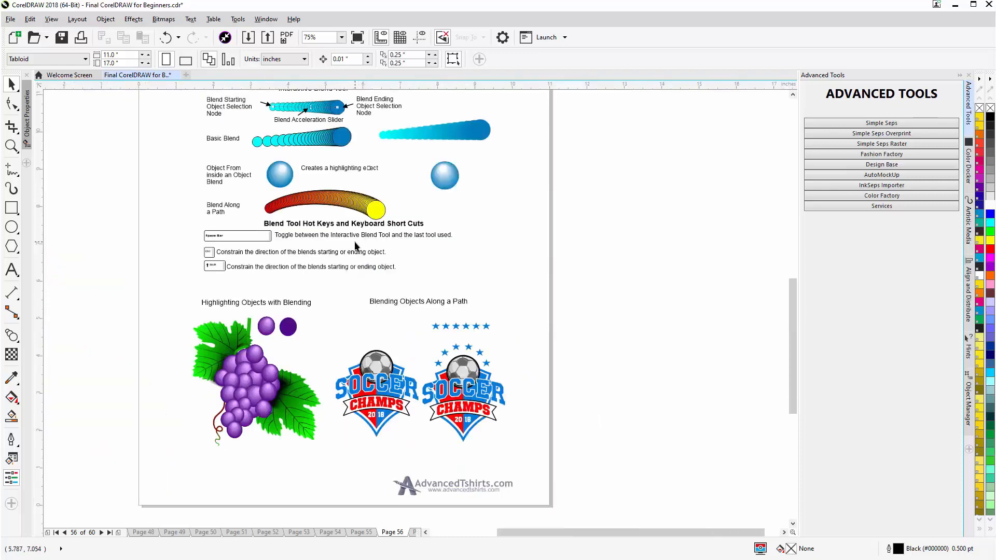
# - Activate the Blend tool with the page's property bar and interactive blend diagrams in view
pyautogui.scroll(1, 262, 243)
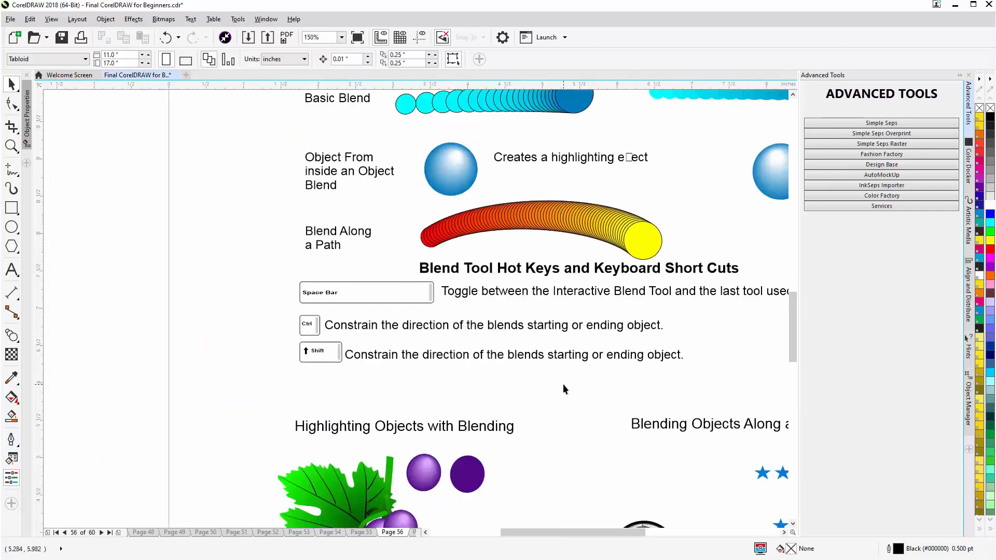
pyautogui.scroll(-1, 562, 383)
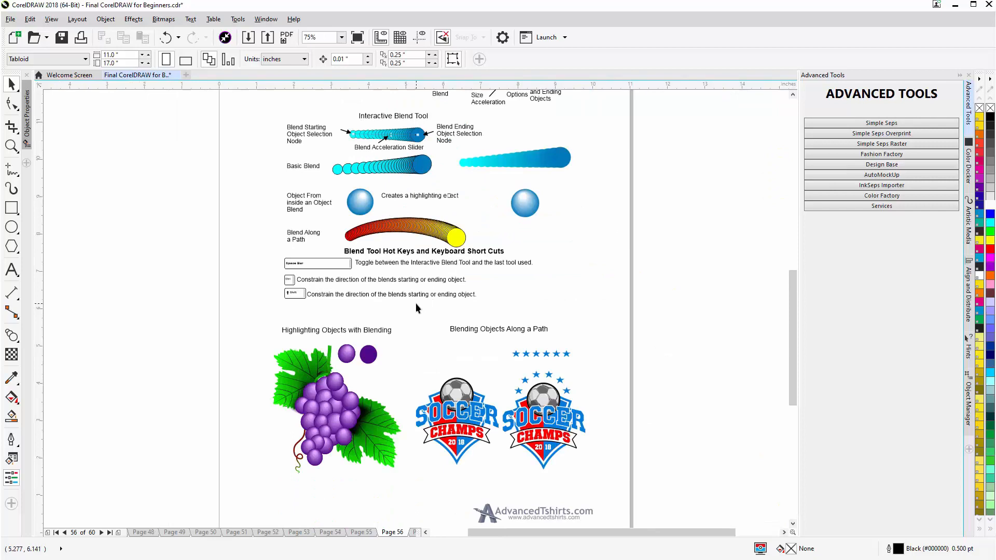
pyautogui.scroll(-1, 416, 305)
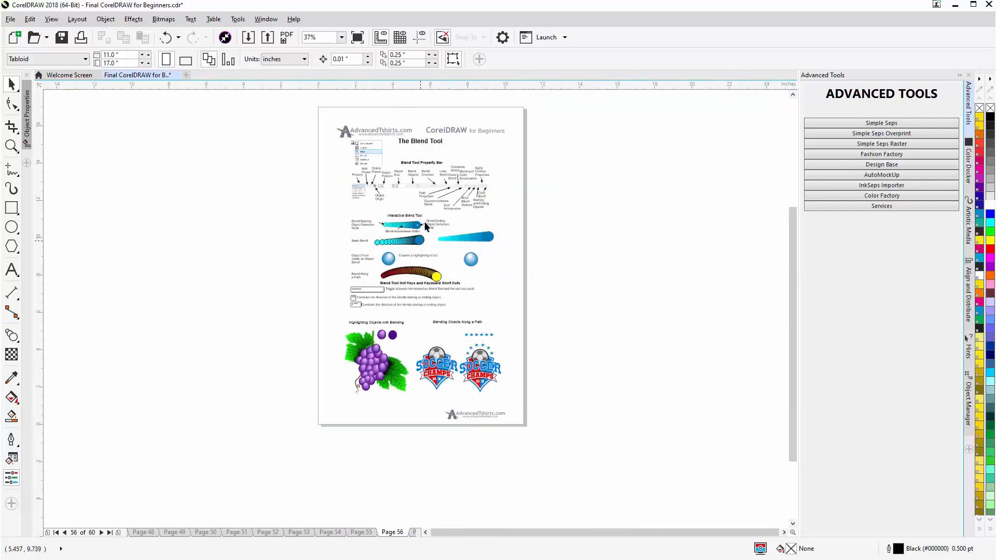
pyautogui.scroll(1, 426, 220)
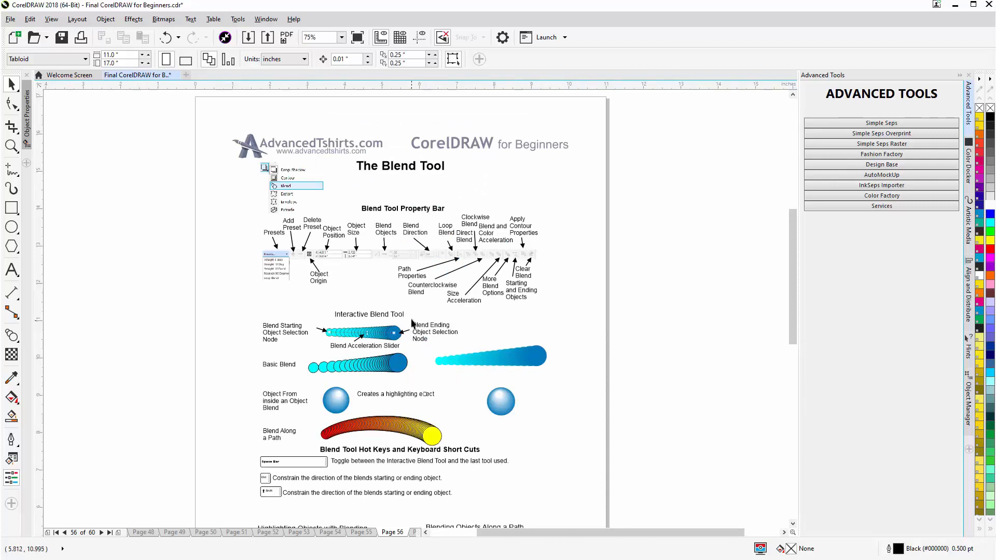
pyautogui.click(11, 337)
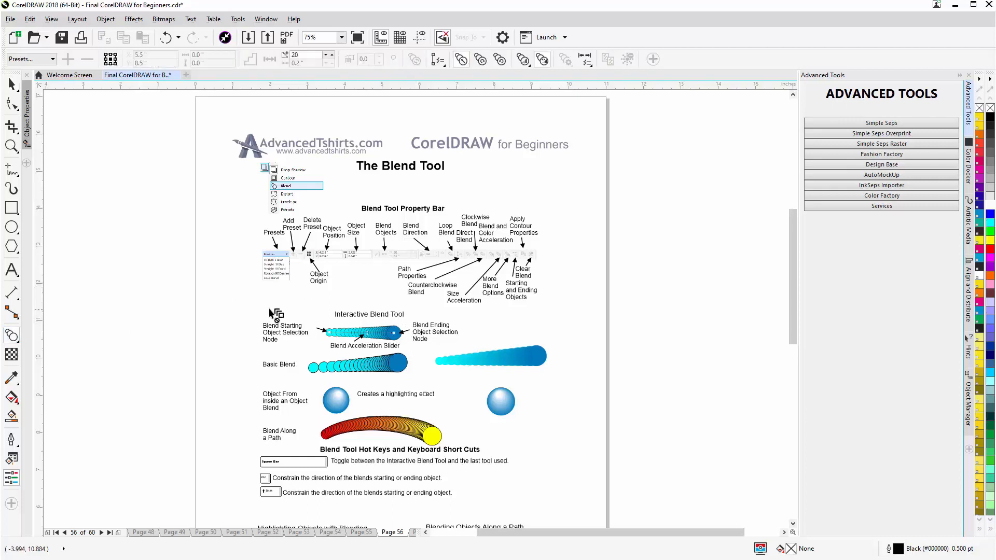